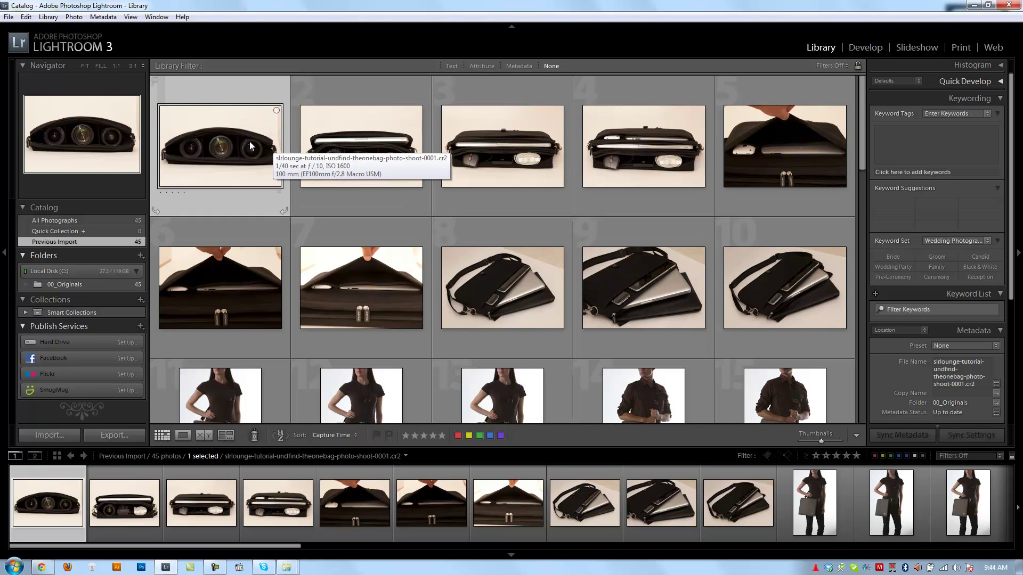
# Select bag photos 1 through 10, then photos 11 through 34 as a range.
pyautogui.keyDown('shift'); pyautogui.click(780, 281); pyautogui.keyUp('shift')
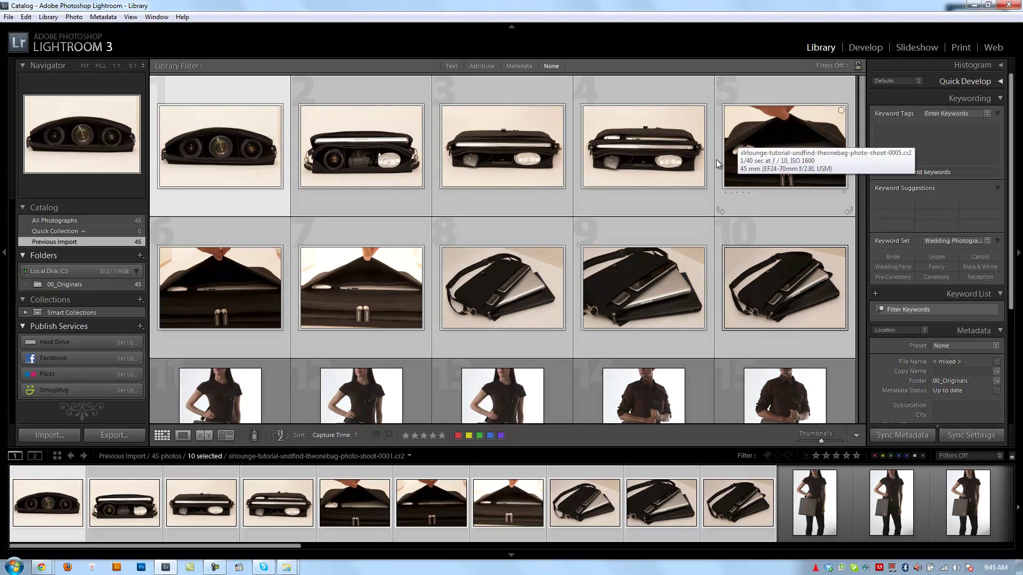
pyautogui.scroll(-2, 716, 159)
pyautogui.click(241, 371)
pyautogui.scroll(-2, 655, 304)
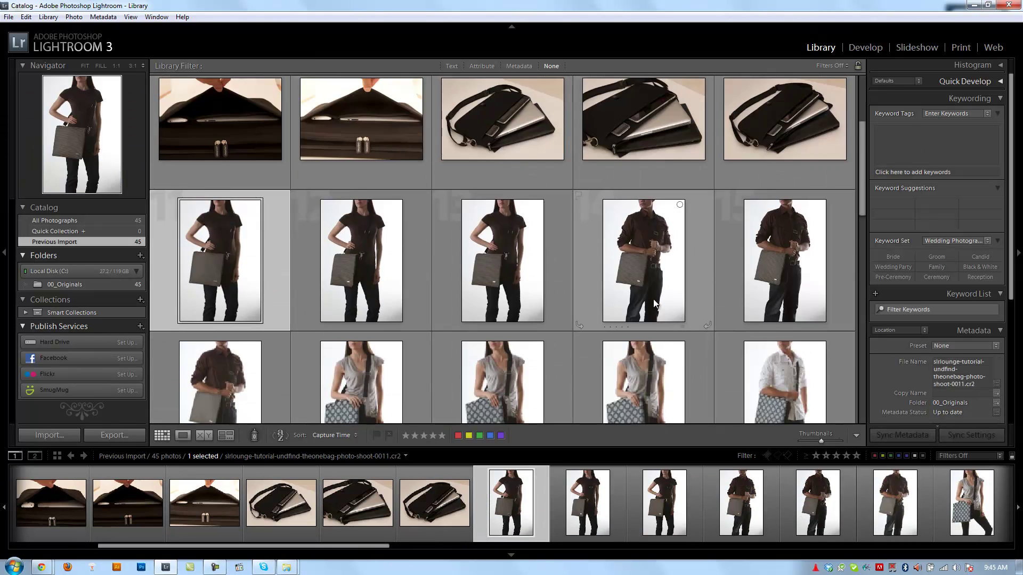
pyautogui.scroll(-5, 656, 303)
pyautogui.keyDown('shift'); pyautogui.click(649, 318); pyautogui.keyUp('shift')
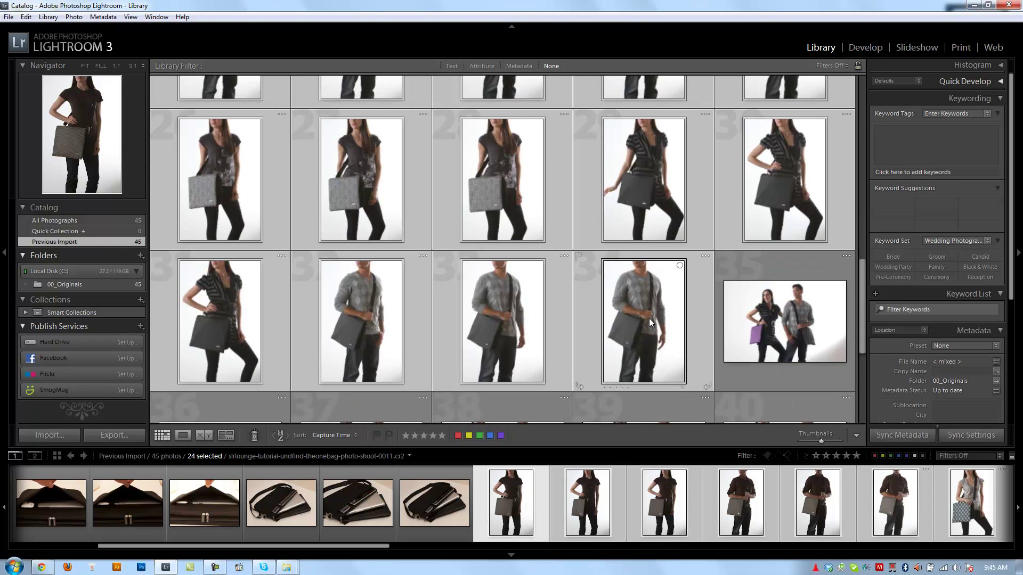
# Select the couple photos 35 through 45 together as one range.
pyautogui.scroll(6, 649, 318)
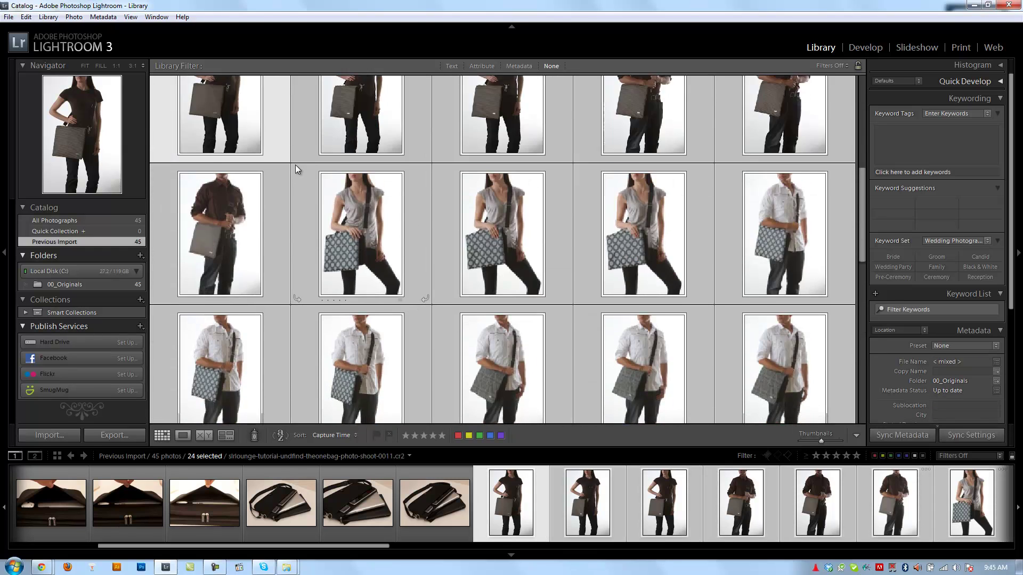
pyautogui.scroll(-4, 565, 288)
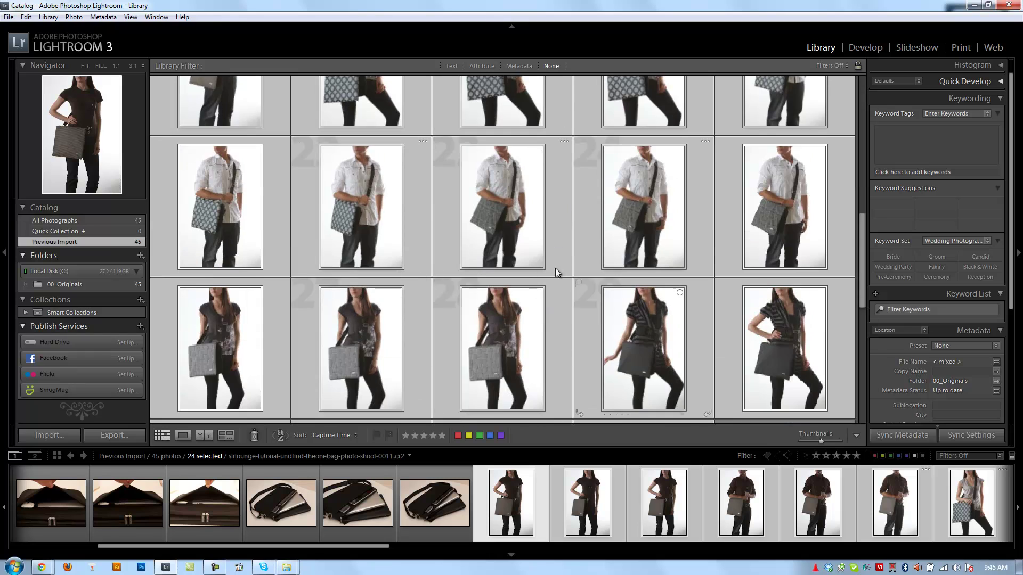
pyautogui.scroll(-4, 556, 272)
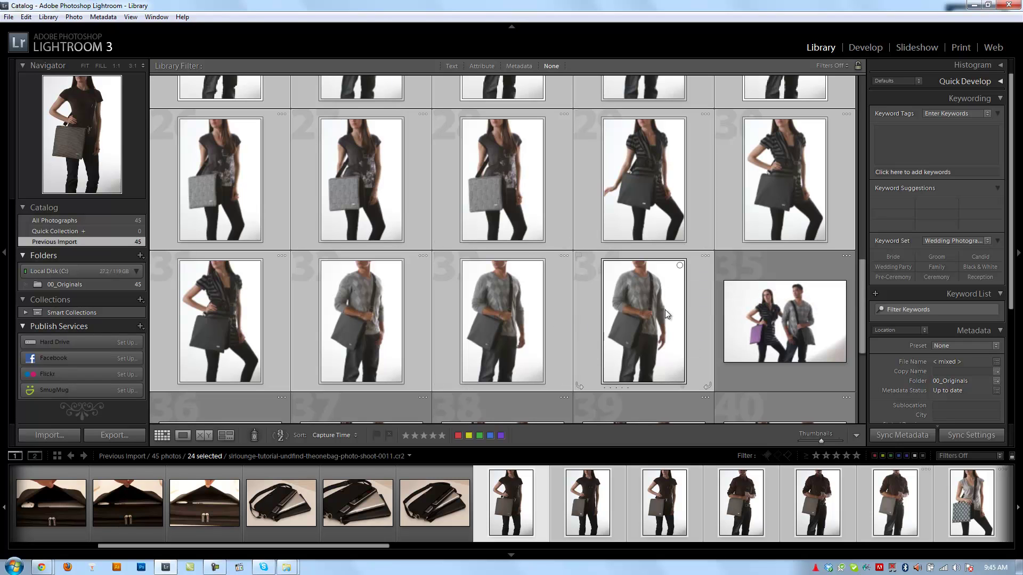
pyautogui.click(769, 308)
pyautogui.scroll(-4, 740, 280)
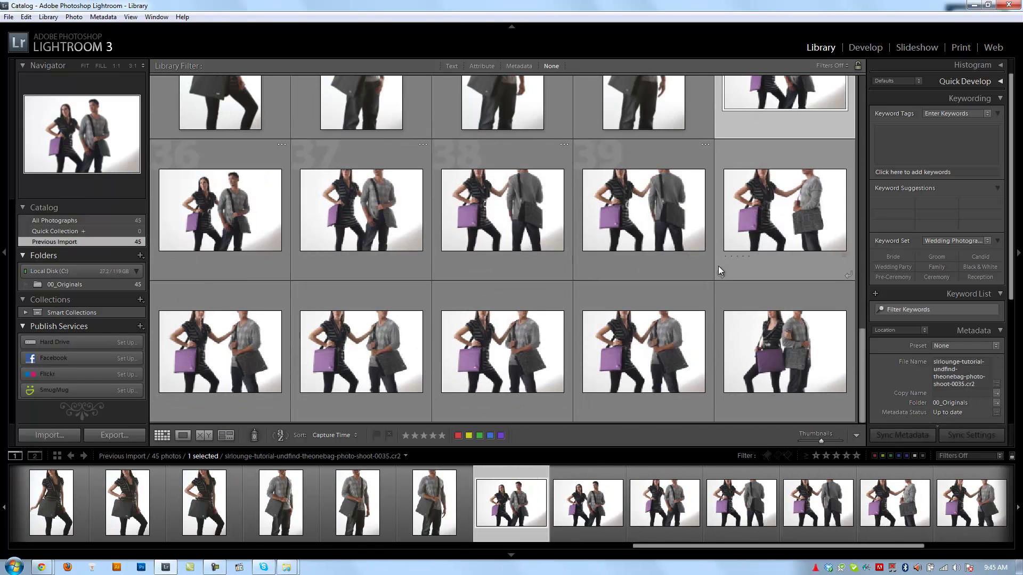
pyautogui.keyDown('shift'); pyautogui.click(746, 335); pyautogui.keyUp('shift')
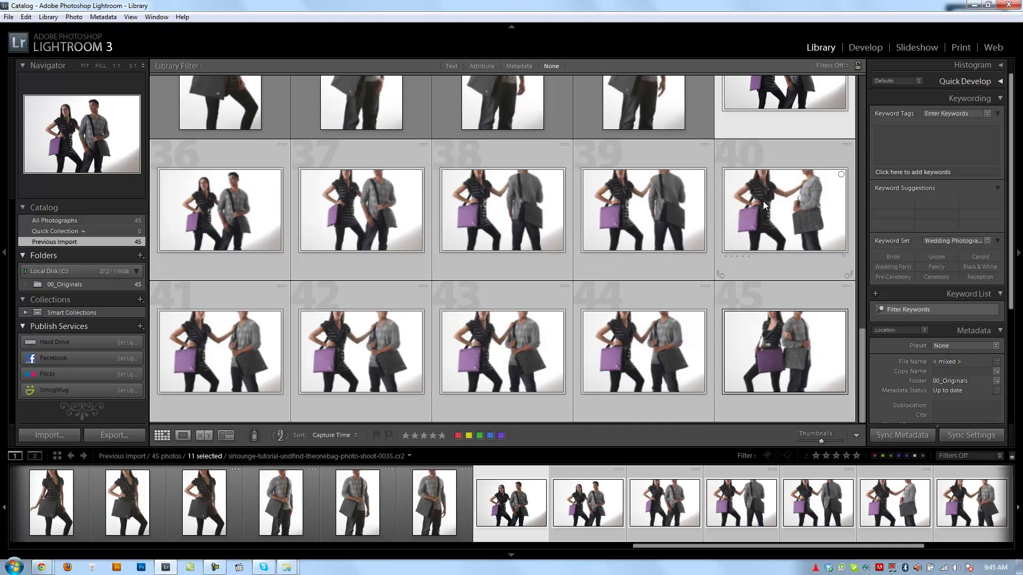
pyautogui.scroll(10, 673, 238)
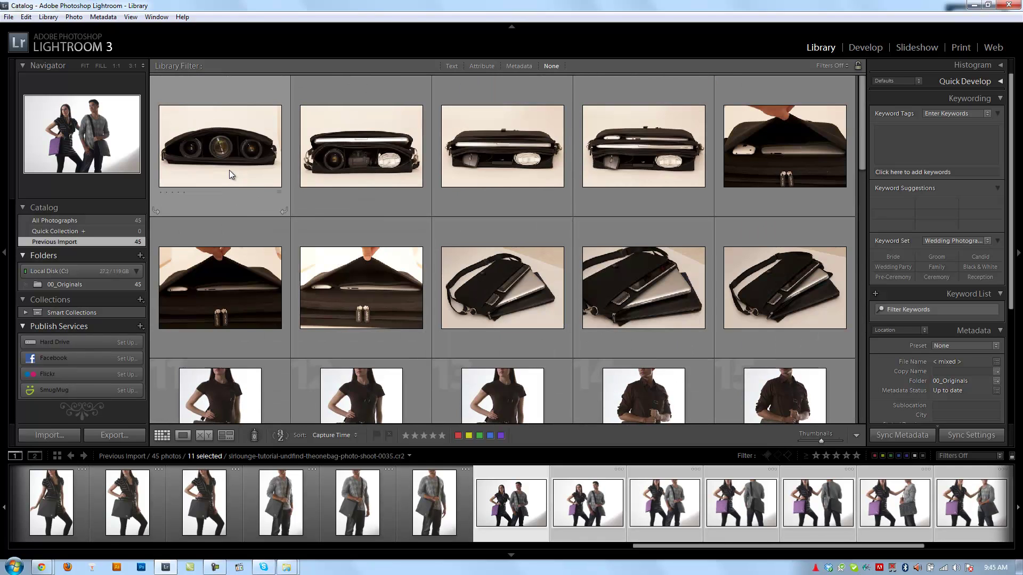
# Select only the first bag photo in the Library grid.
pyautogui.click(229, 171)
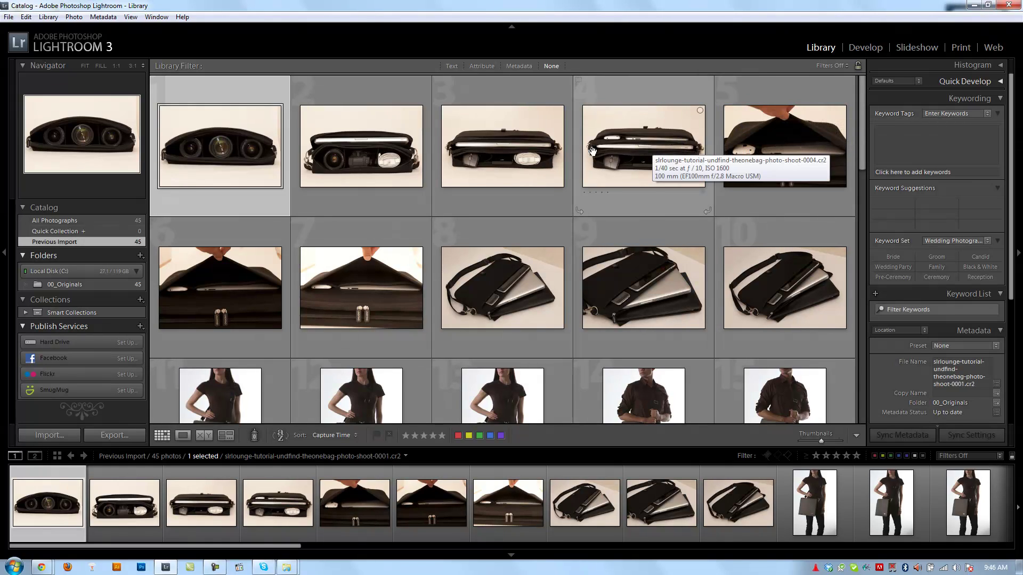
# Open photo 4 in Loupe view and step forward through the next two photos.
pyautogui.doubleClick(634, 141)
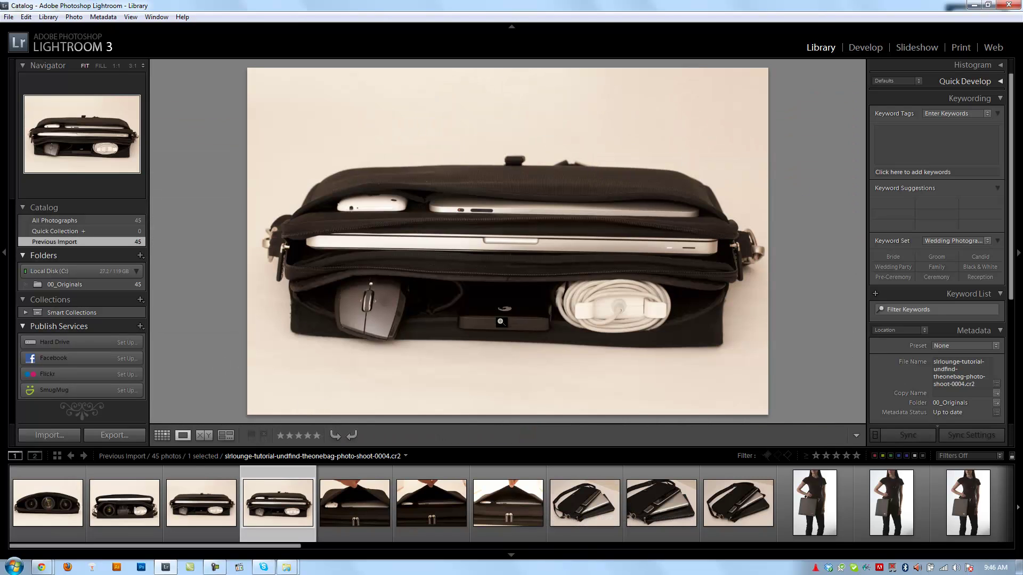
pyautogui.press('Right')
pyautogui.press('Right')
pyautogui.press('Right')
pyautogui.press('Right')
pyautogui.press('Right')
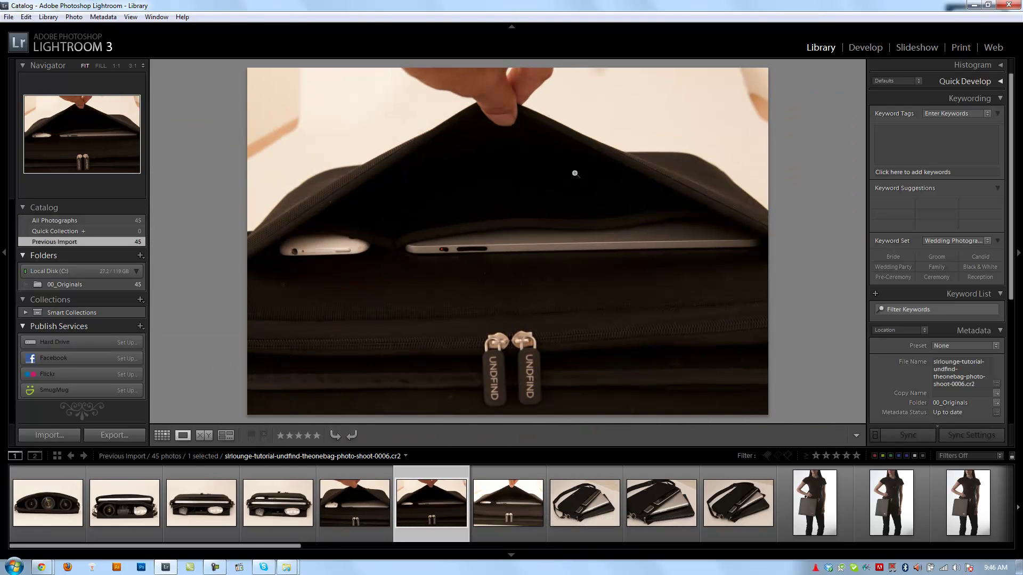
pyautogui.press('Right')
pyautogui.press('Right')
pyautogui.press('Right')
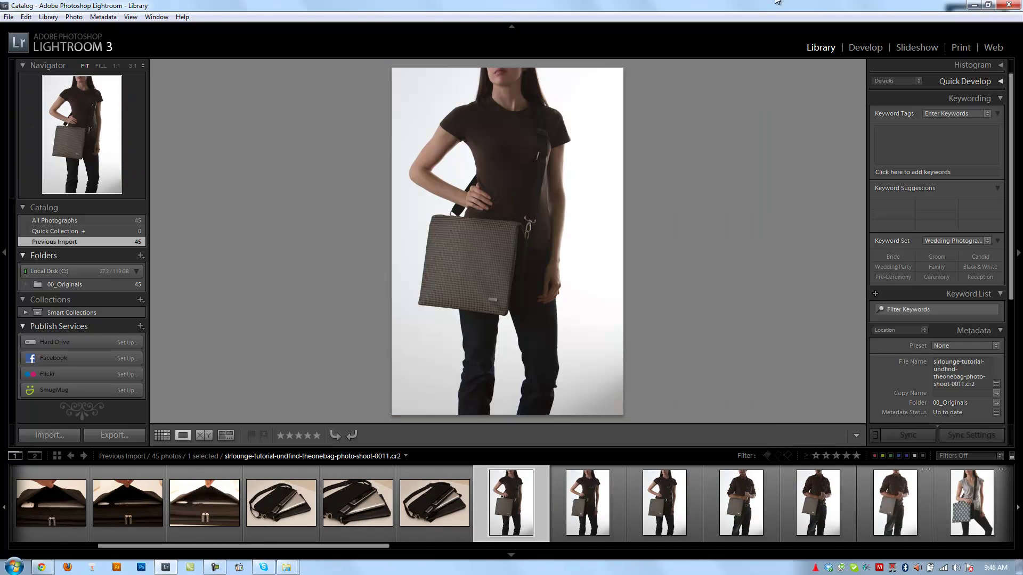
# In Develop, step through photos 0012 to 0015, then return to the Library grid.
pyautogui.click(856, 50)
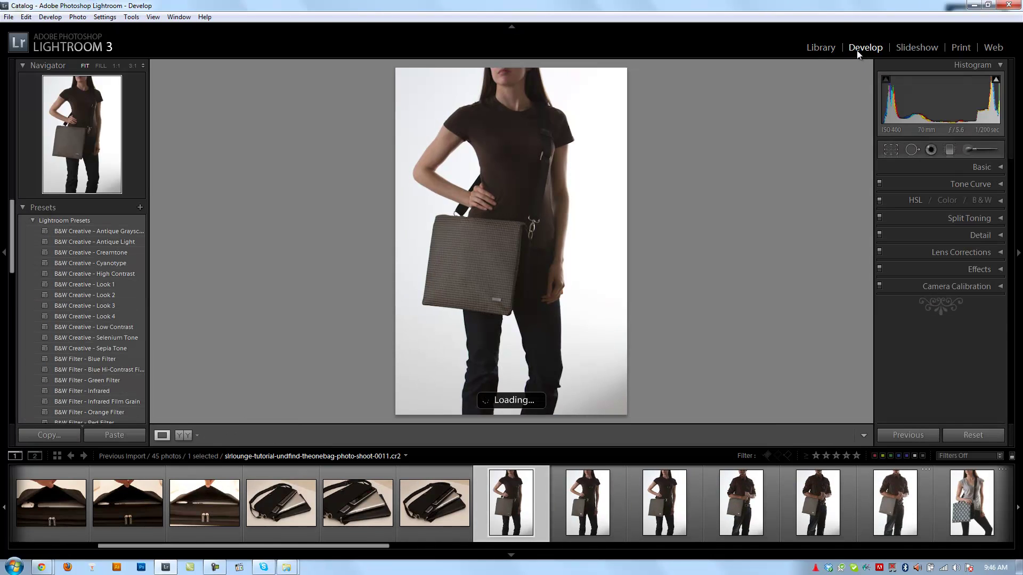
pyautogui.press('Right')
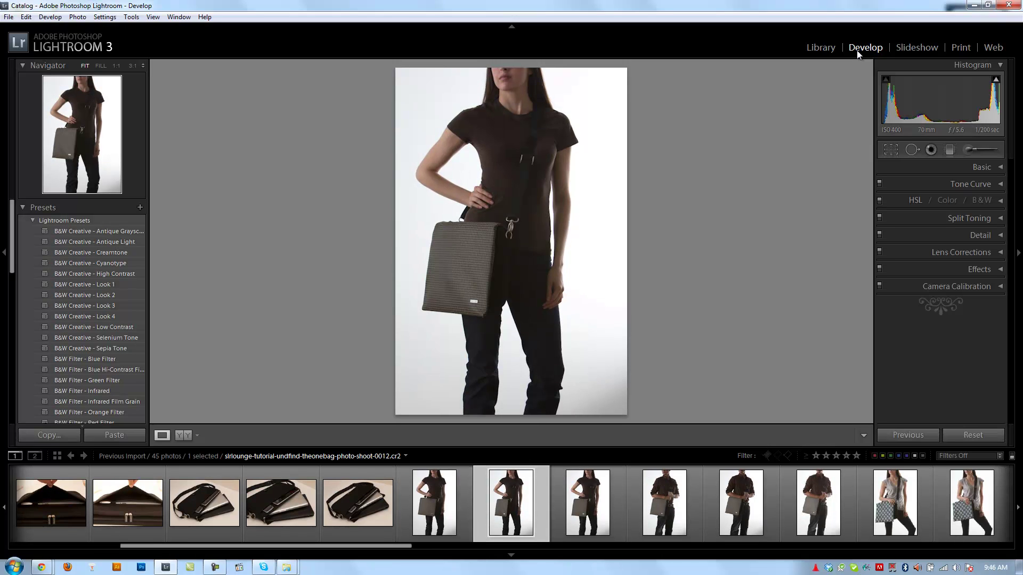
pyautogui.press('Right')
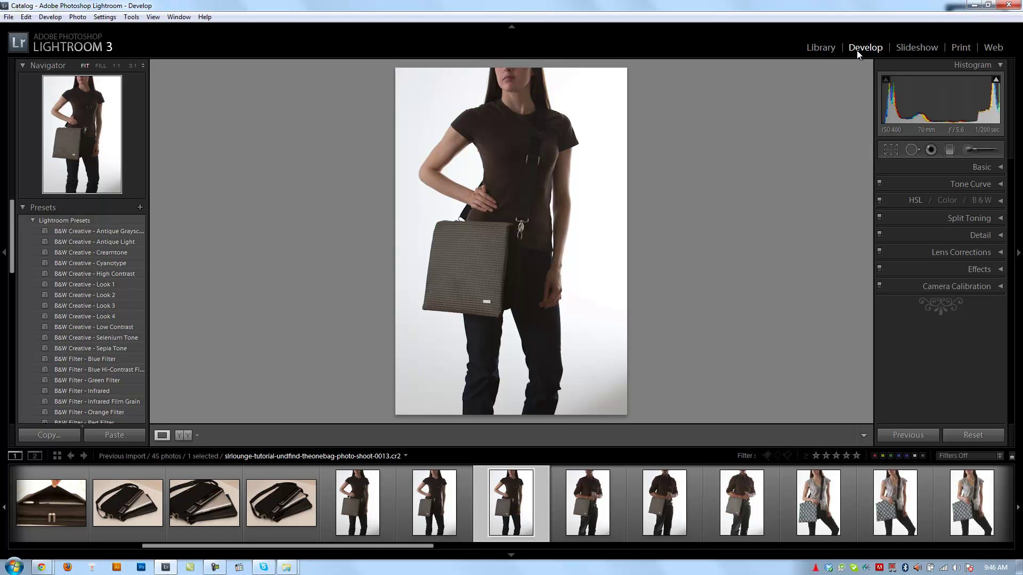
pyautogui.press('Right')
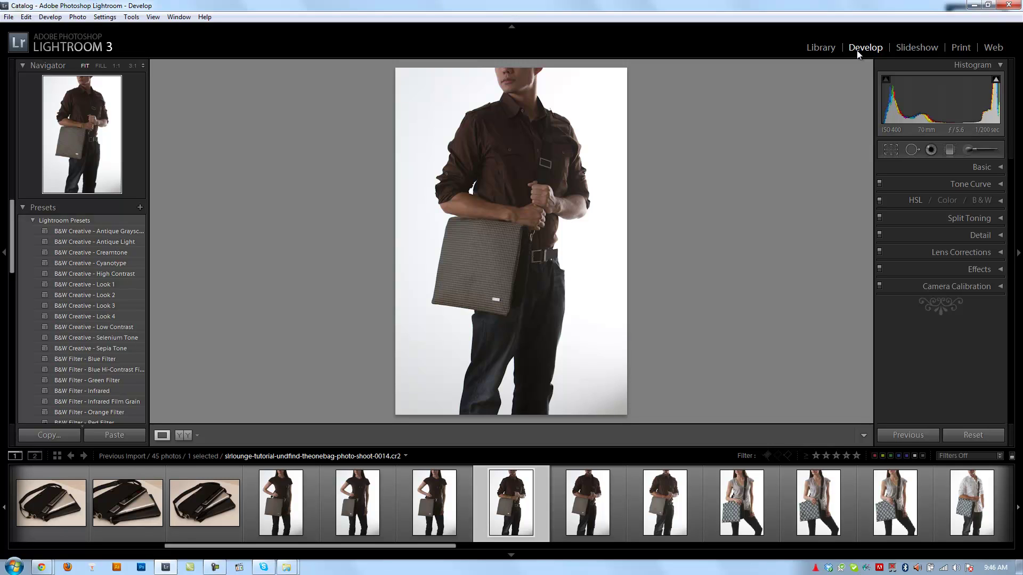
pyautogui.press('Right')
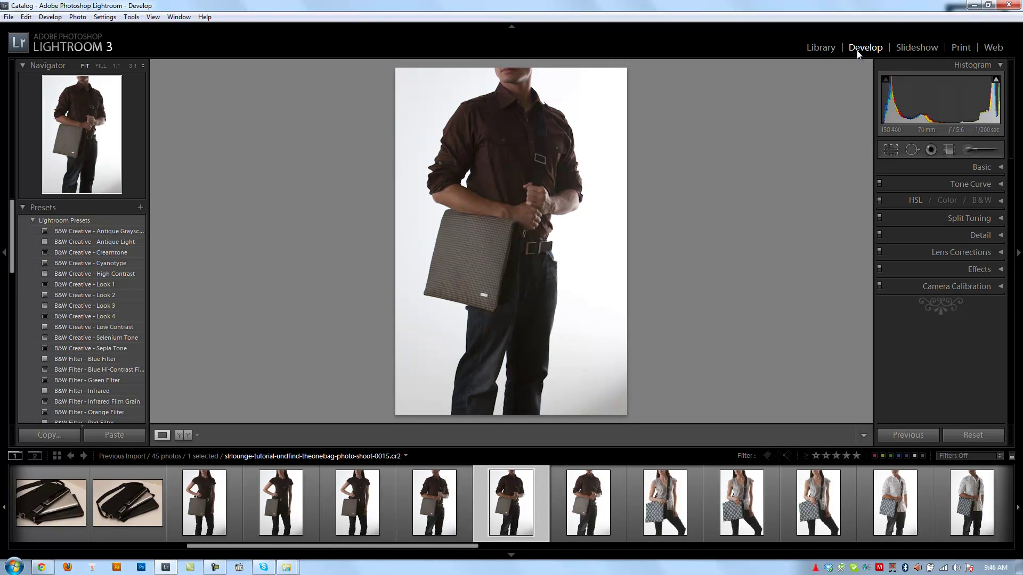
pyautogui.click(819, 48)
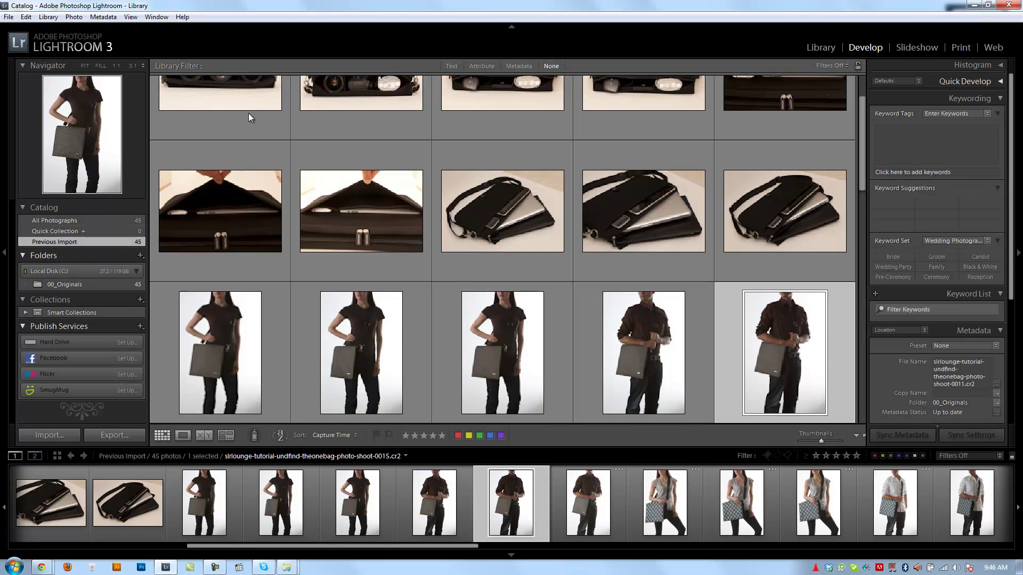
# Select photo 0001, the first bag thumbnail in the grid.
pyautogui.click(265, 171)
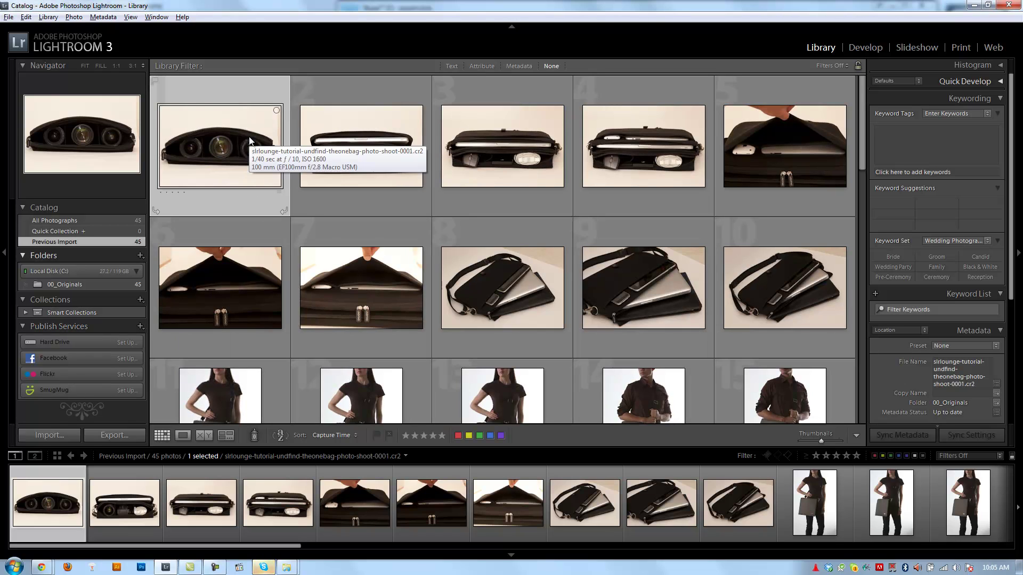
# Open photo 0001 in Loupe view and rate it 1 to 4 stars, finishing at 5 stars.
pyautogui.doubleClick(226, 166)
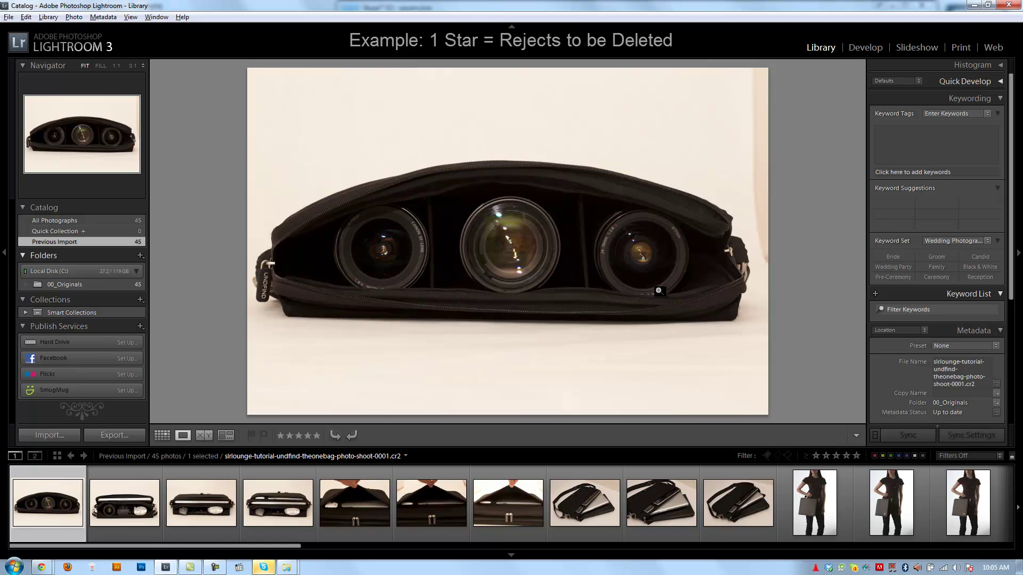
pyautogui.press('1')
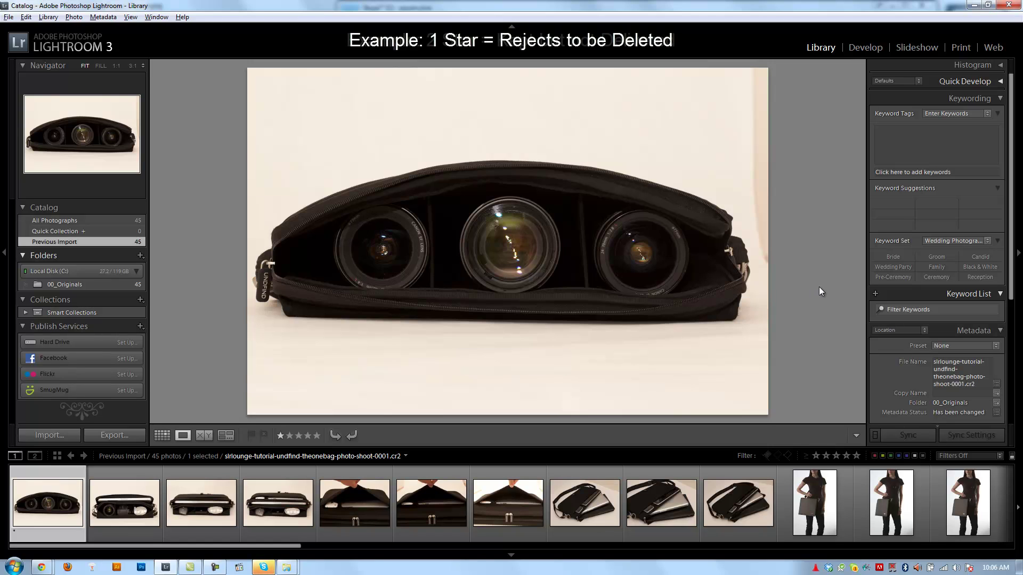
pyautogui.press('2')
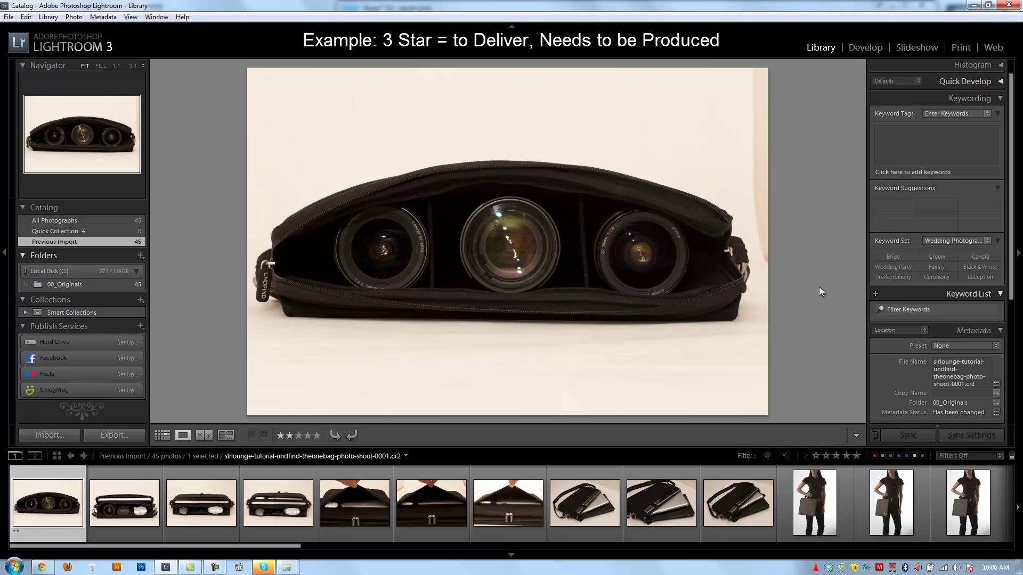
pyautogui.press('3')
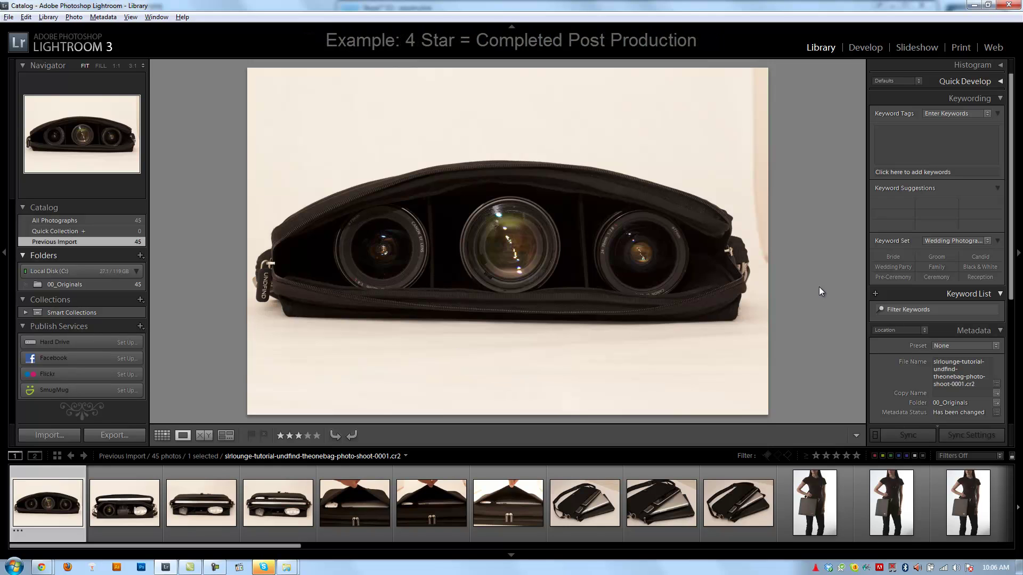
pyautogui.press('4')
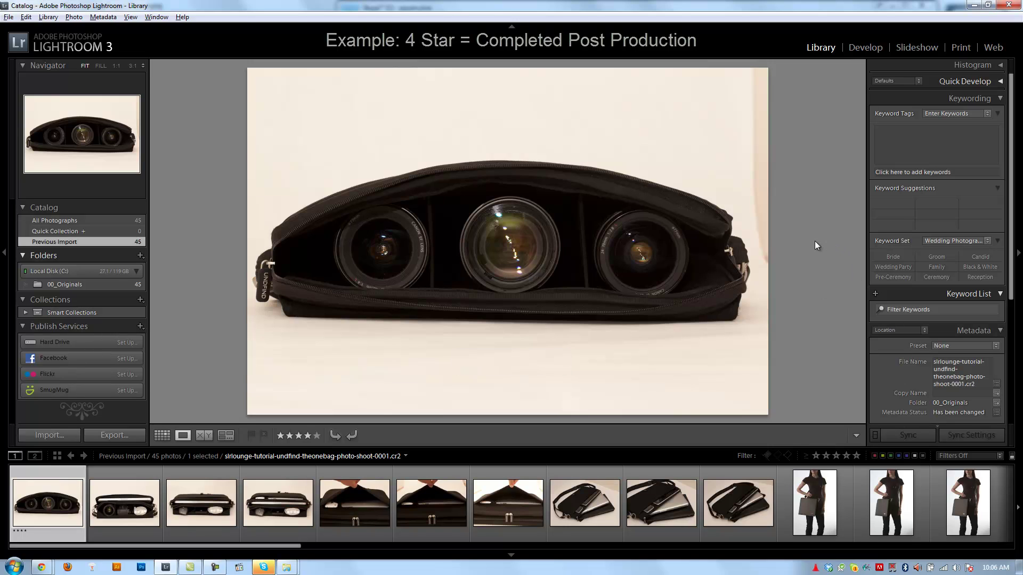
pyautogui.press('5')
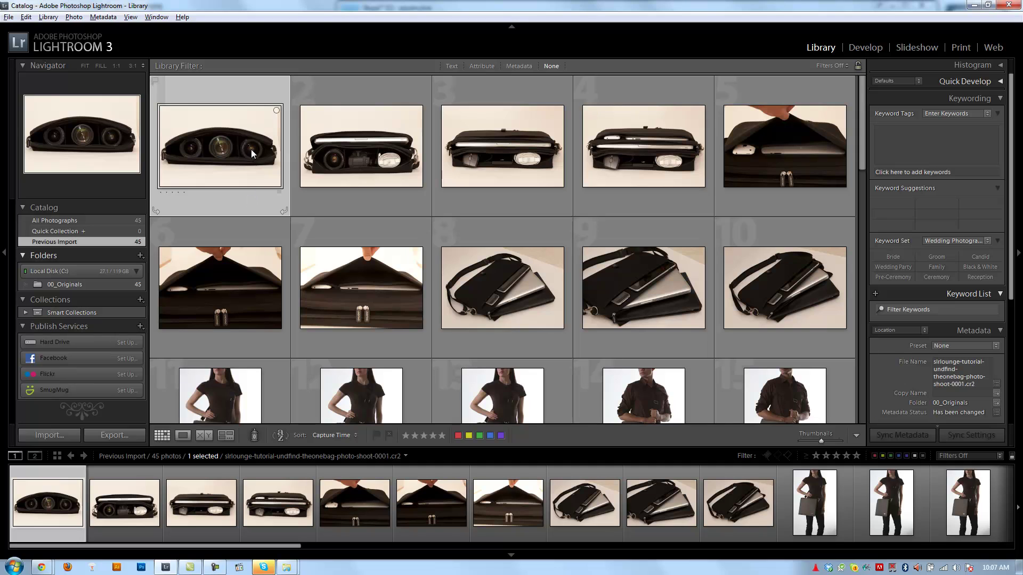
# Open photo 0001 large, flag it as a pick, clear the flag, then mark it rejected.
pyautogui.doubleClick(208, 143)
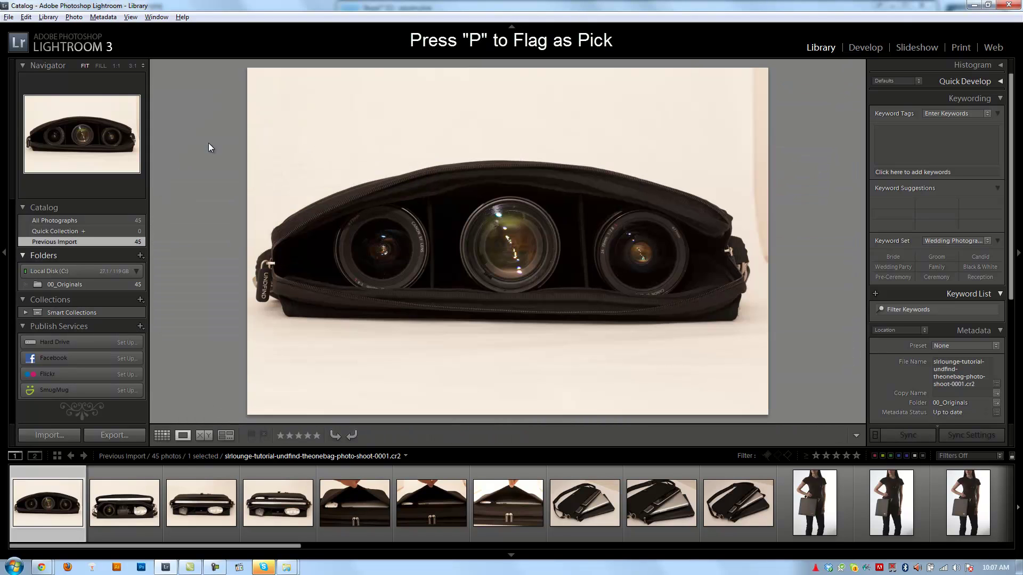
pyautogui.press('p')
pyautogui.press('u')
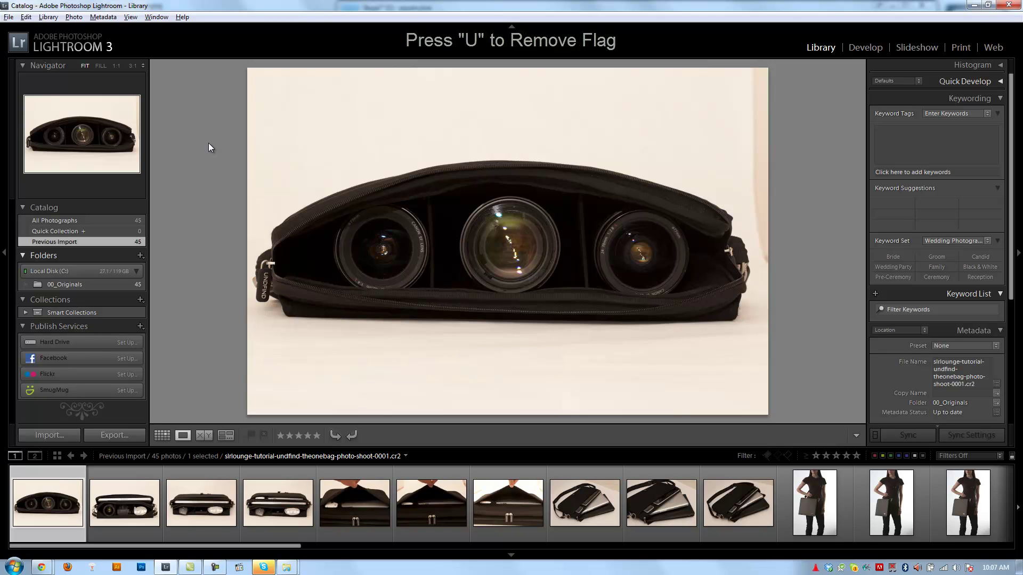
pyautogui.press('x')
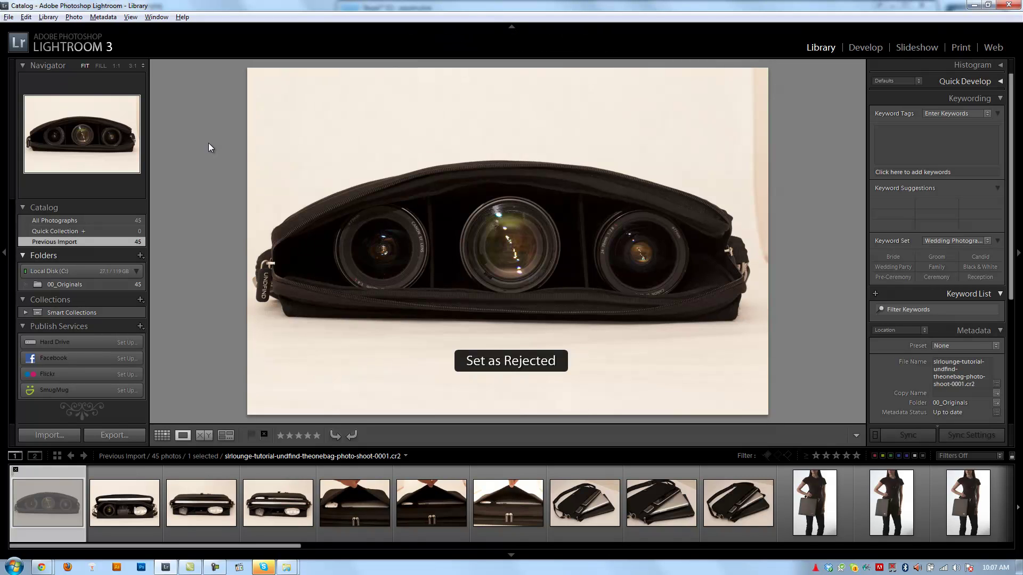